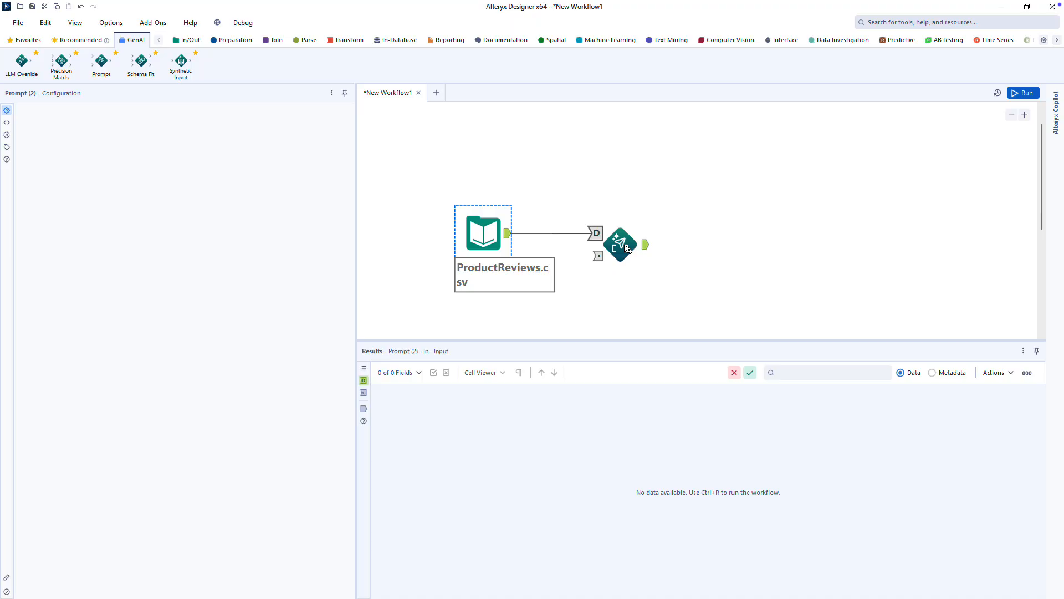
left_click(627, 249)
left_click(162, 137)
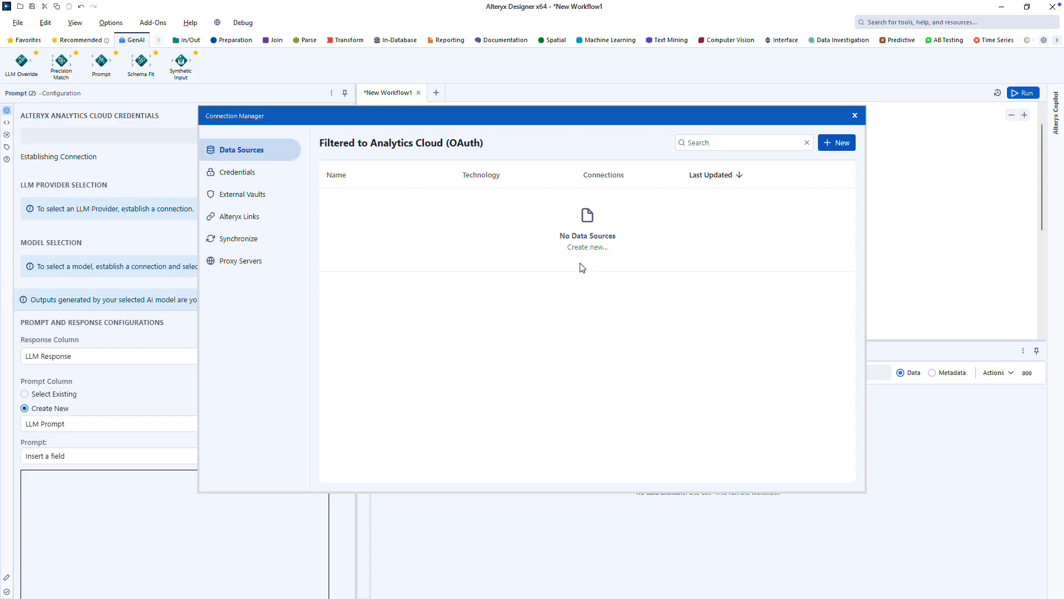
left_click(837, 143)
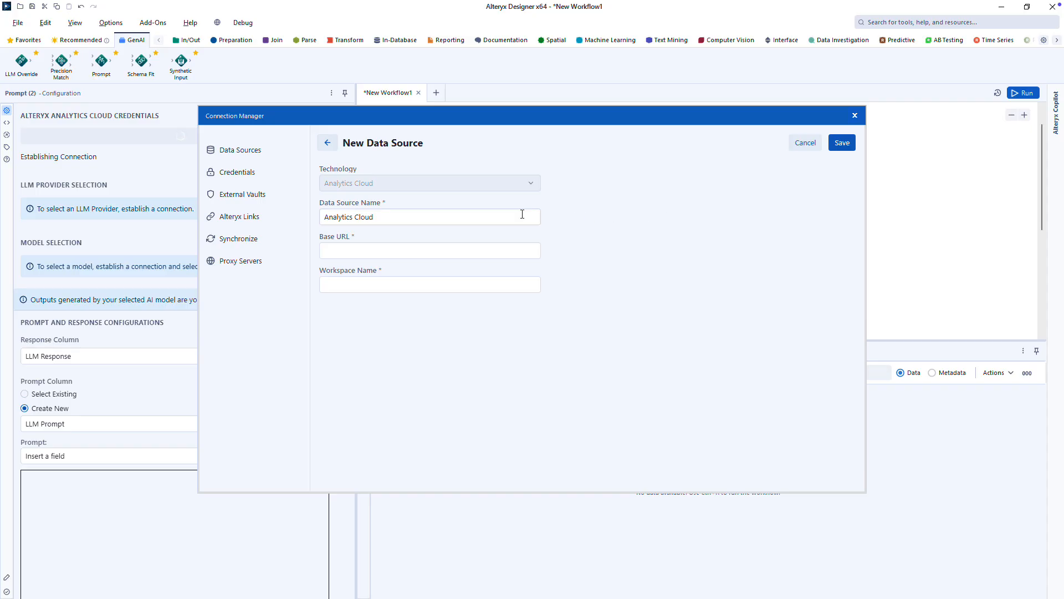
left_click(365, 251)
type("https://us1.alteryxcloud.com/")
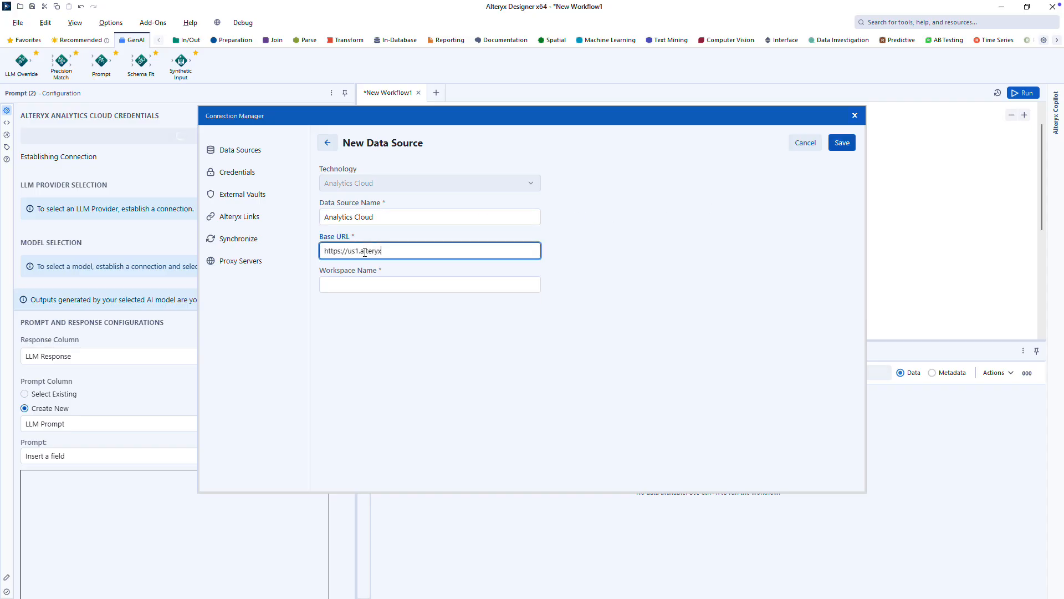
left_click(351, 285)
key("ctrl+v")
left_click(840, 143)
Step: Link a new OIDC credential to the Analytics Cloud data source, connect with it and return to the workflow
left_click(810, 311)
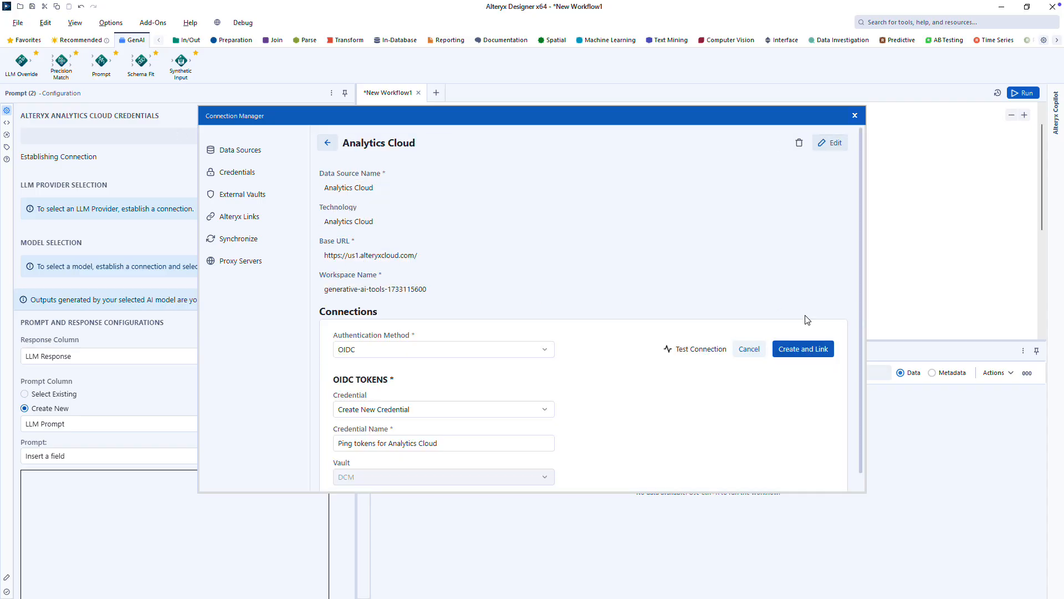
scroll(579, 387, "down", 1)
left_click(805, 333)
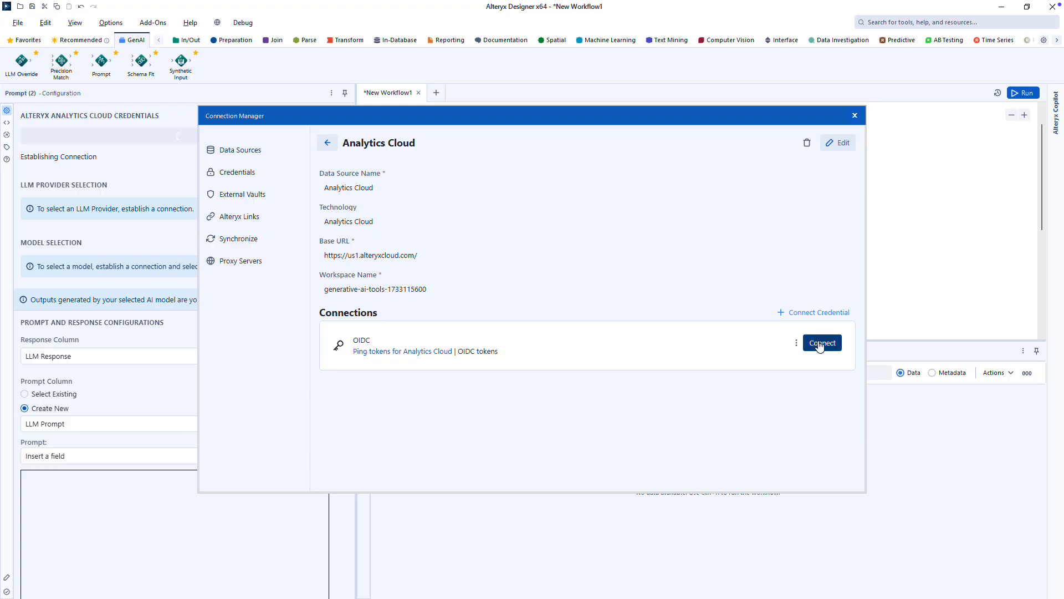
left_click(820, 343)
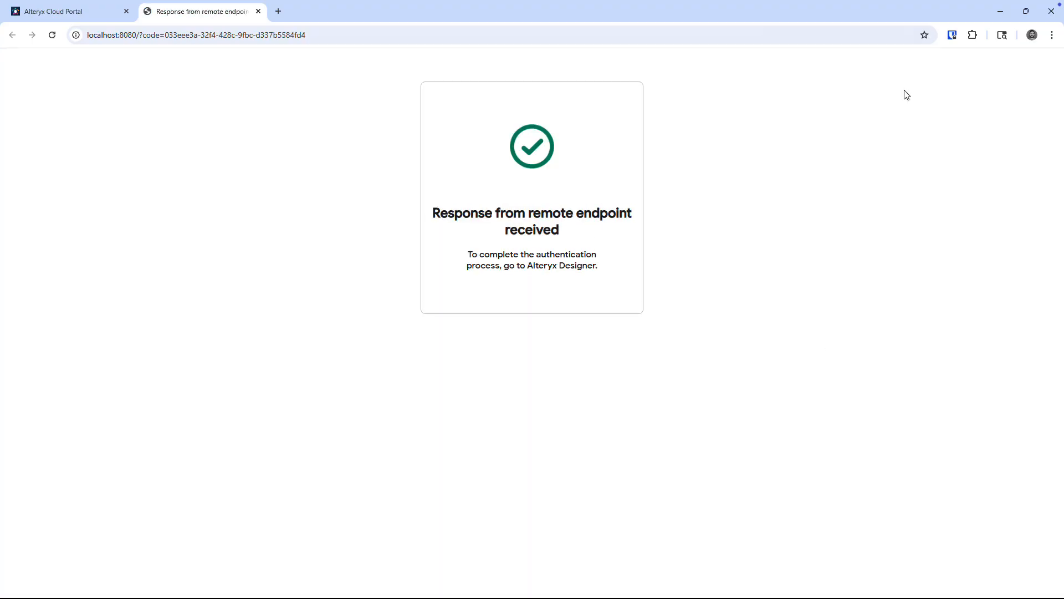
left_click(1000, 11)
Step: Set the Prompt tool's LLM provider to OpenAI AI (Alteryx Engineering) and its model to gpt-4o
left_click(45, 244)
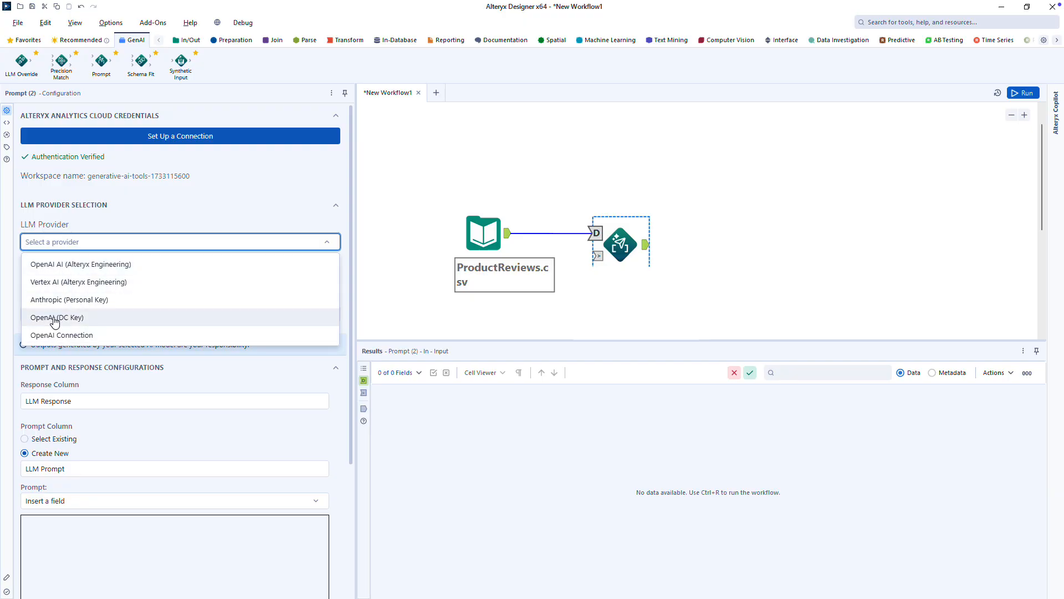
left_click(68, 267)
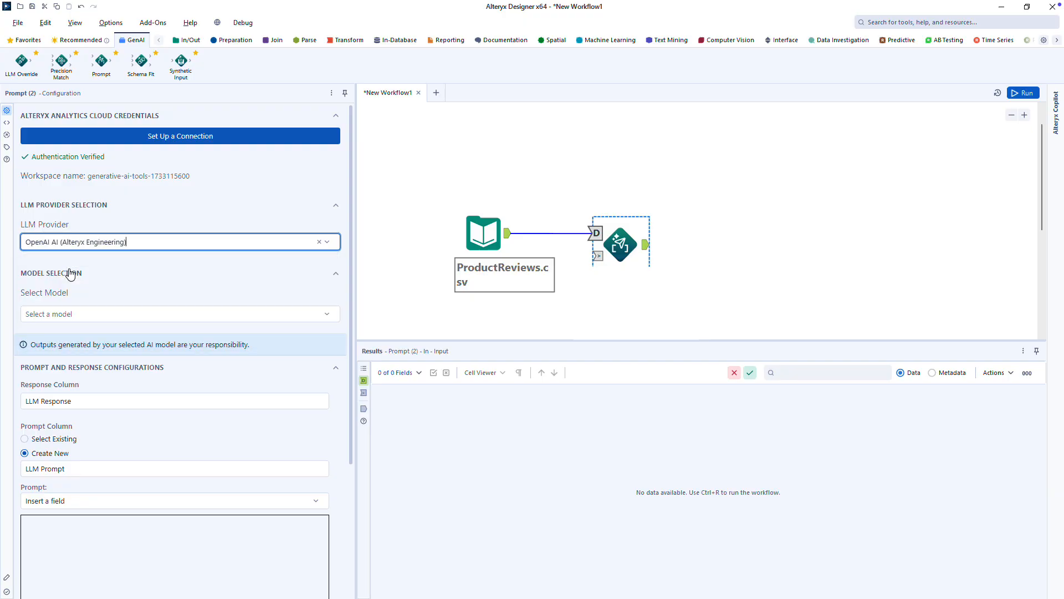
left_click(128, 314)
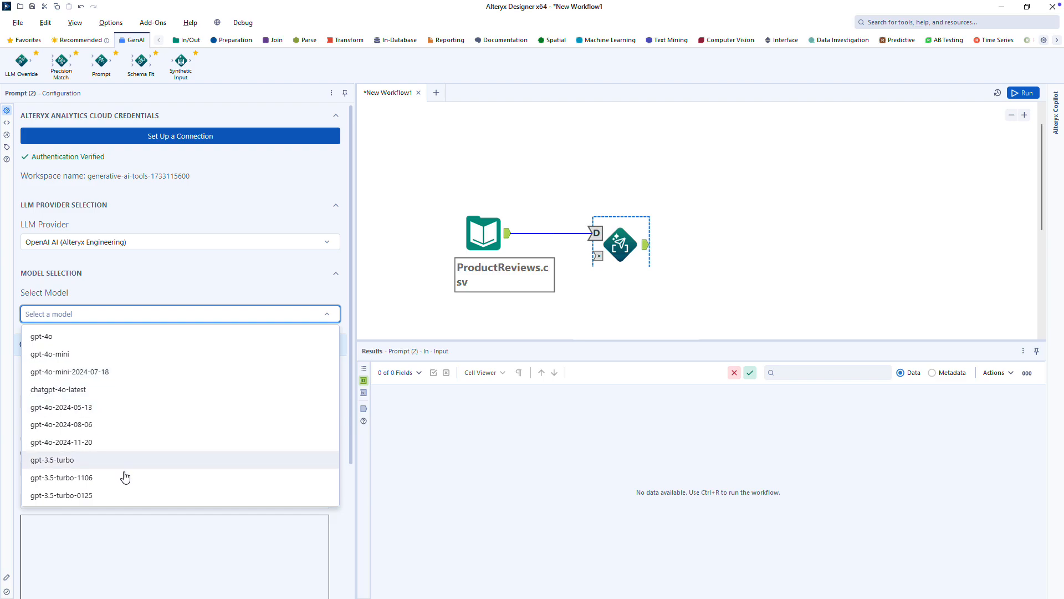
left_click(105, 336)
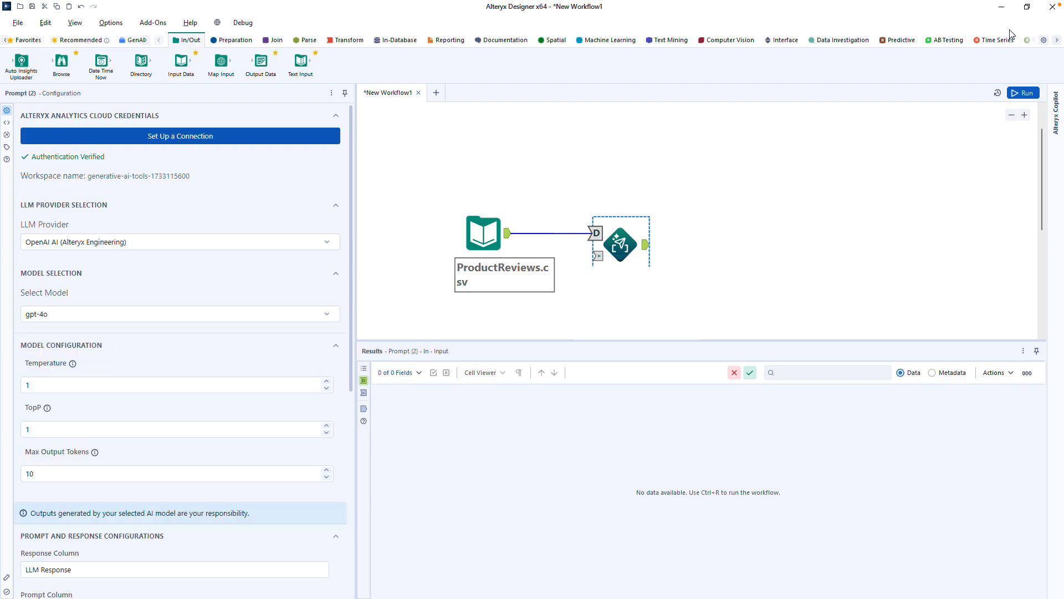
Step: Switch to the Alteryx Cloud Portal, examine the LLM types offered for a new connection, and return to Alteryx Designer
left_click(1002, 7)
left_click(247, 65)
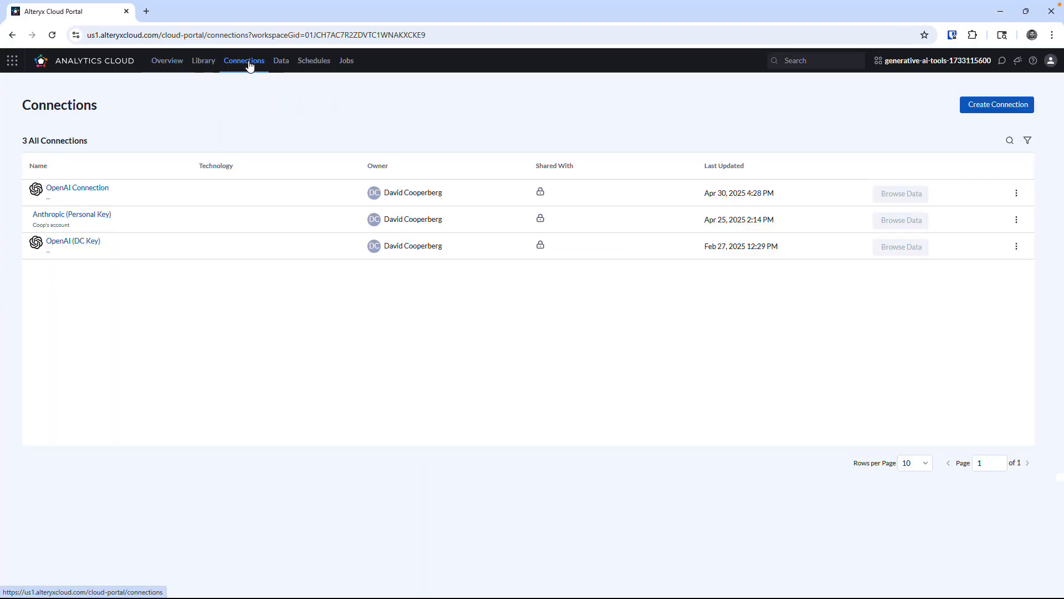
left_click(983, 105)
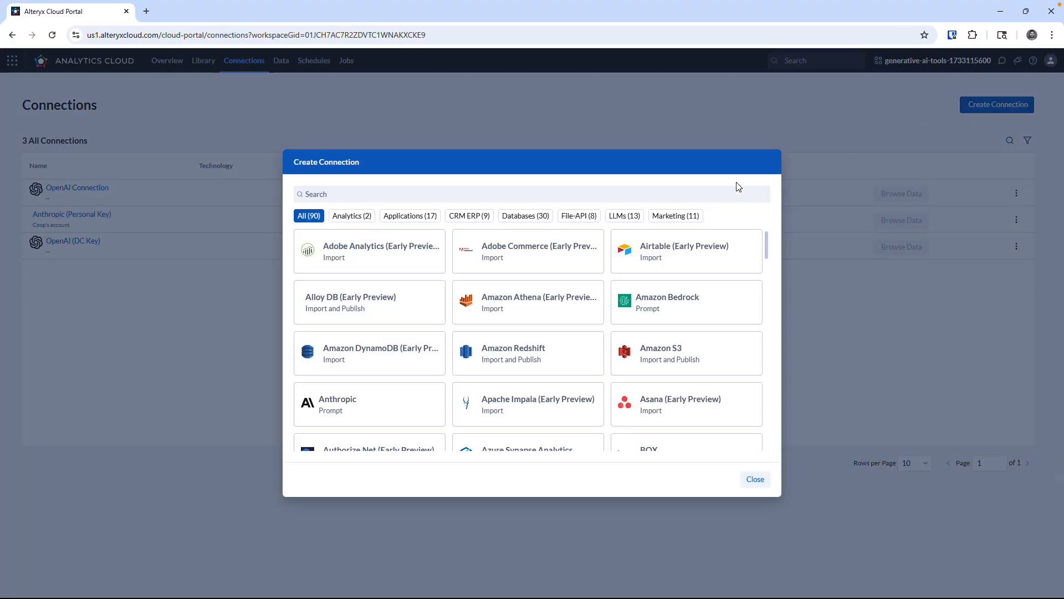
left_click(628, 217)
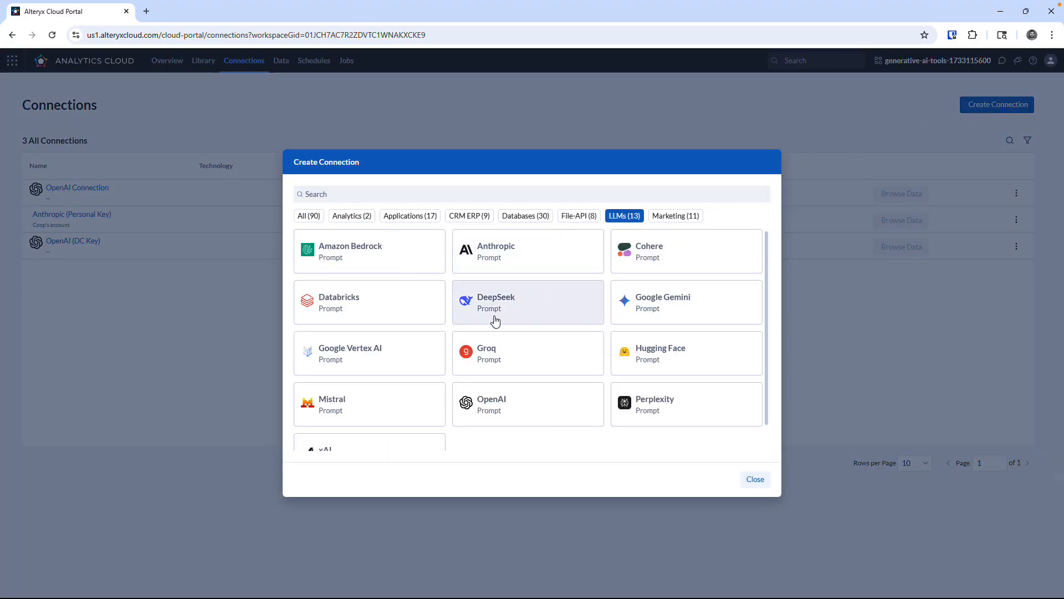
scroll(504, 355, "down", 1)
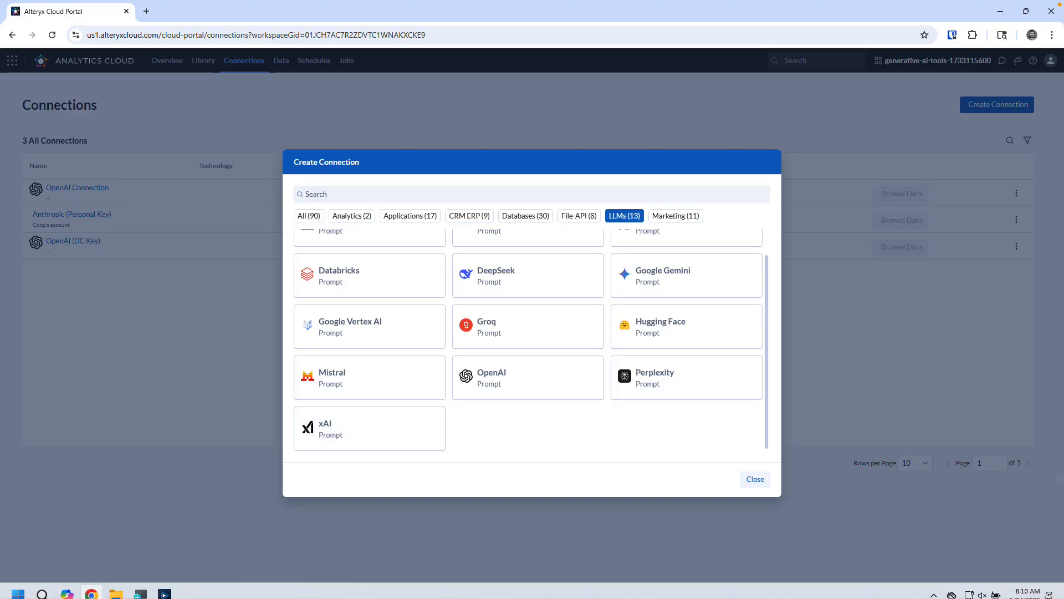
left_click(172, 588)
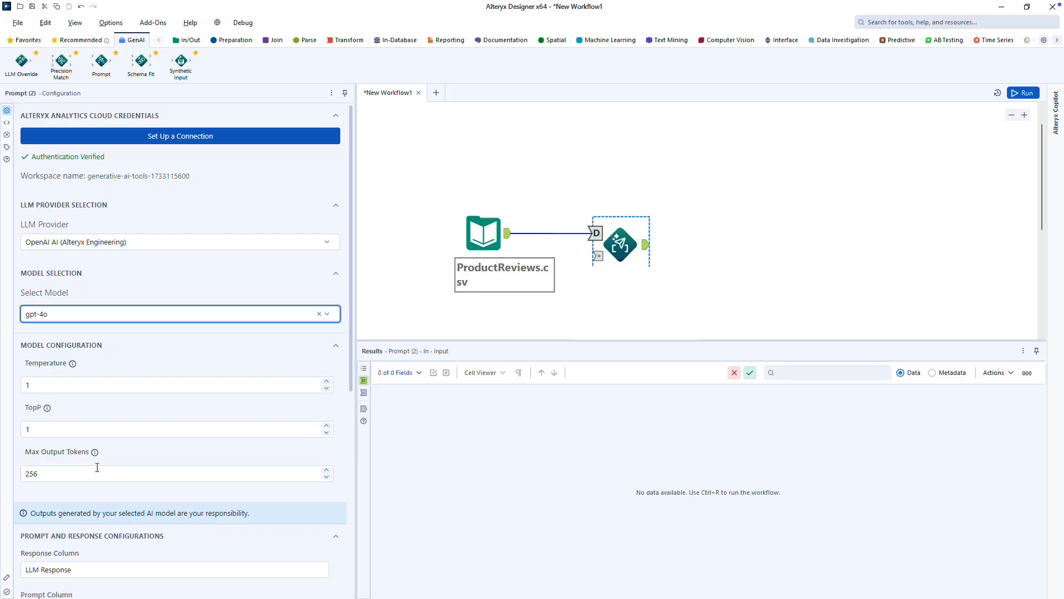
Step: Write the prompt "Summarize the following customer review in one sentence: [ReviewText]", inserting ReviewText as a field reference
left_click(334, 349)
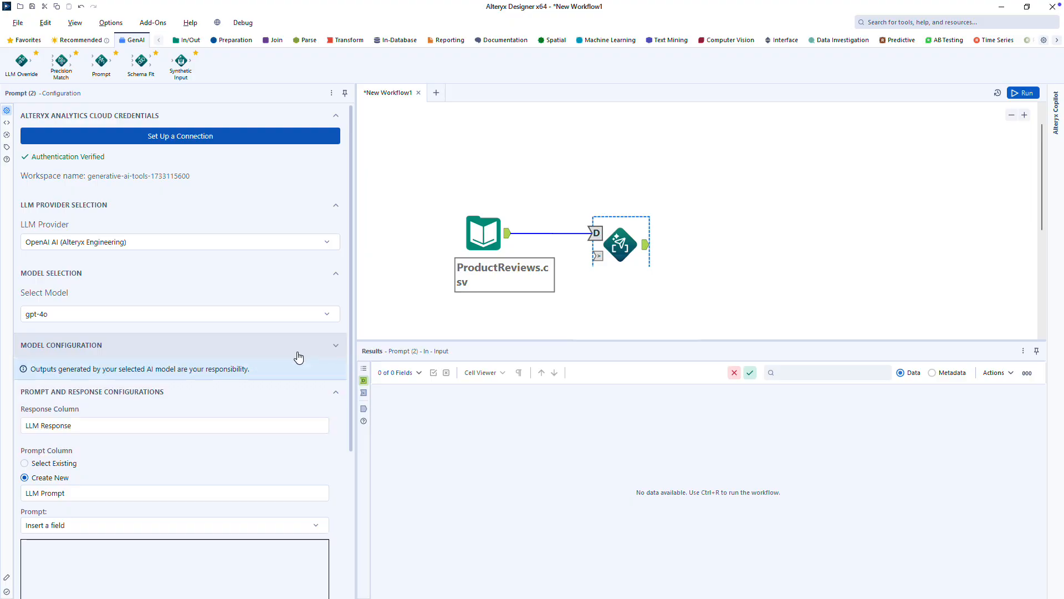
scroll(247, 351, "down", 3)
scroll(113, 281, "down", 1)
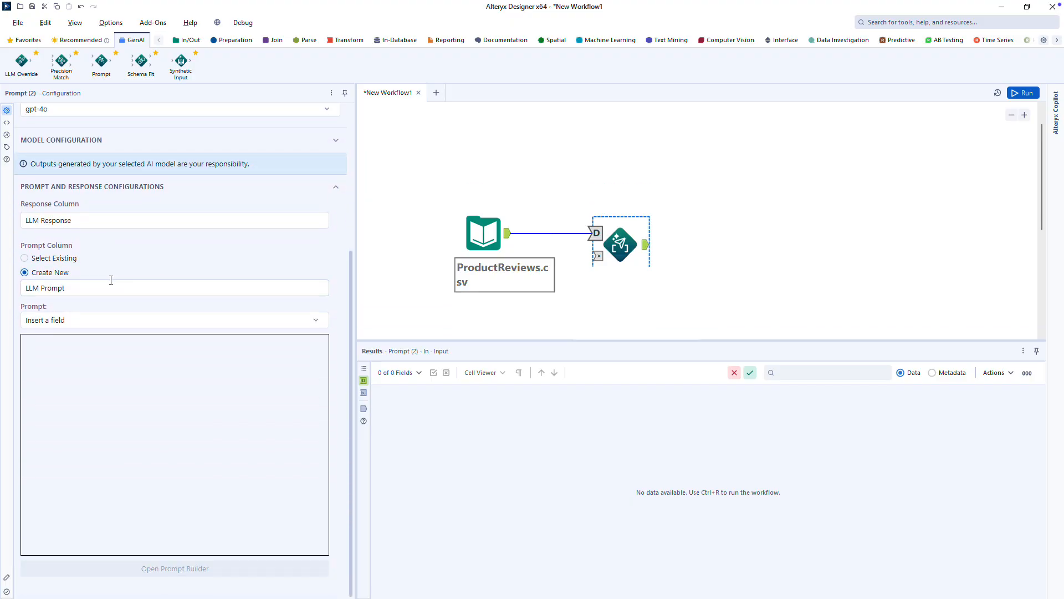
left_click(85, 363)
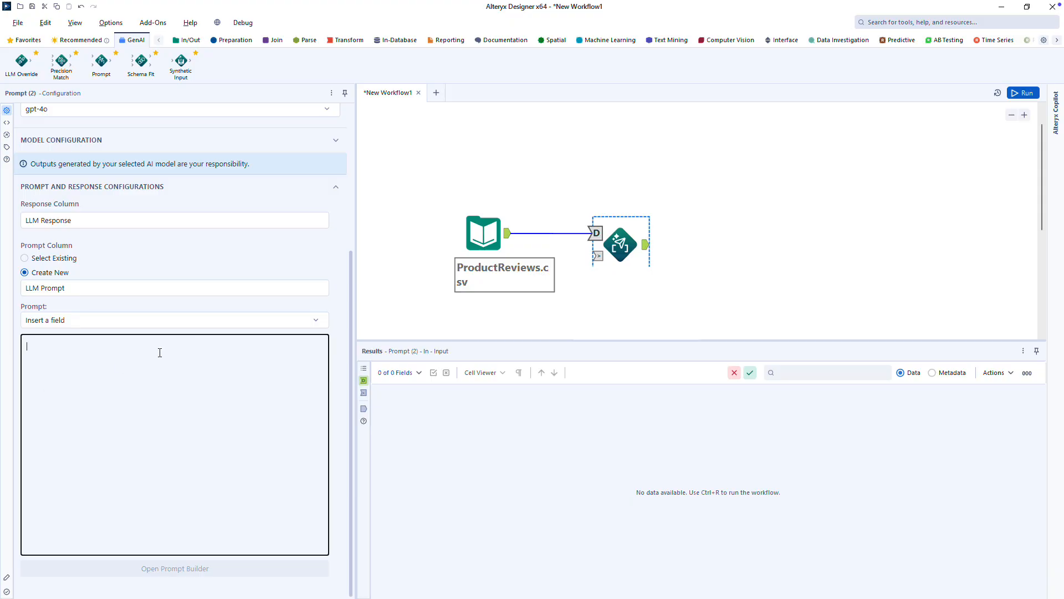
type("Summarize the following customer review in one sentence")
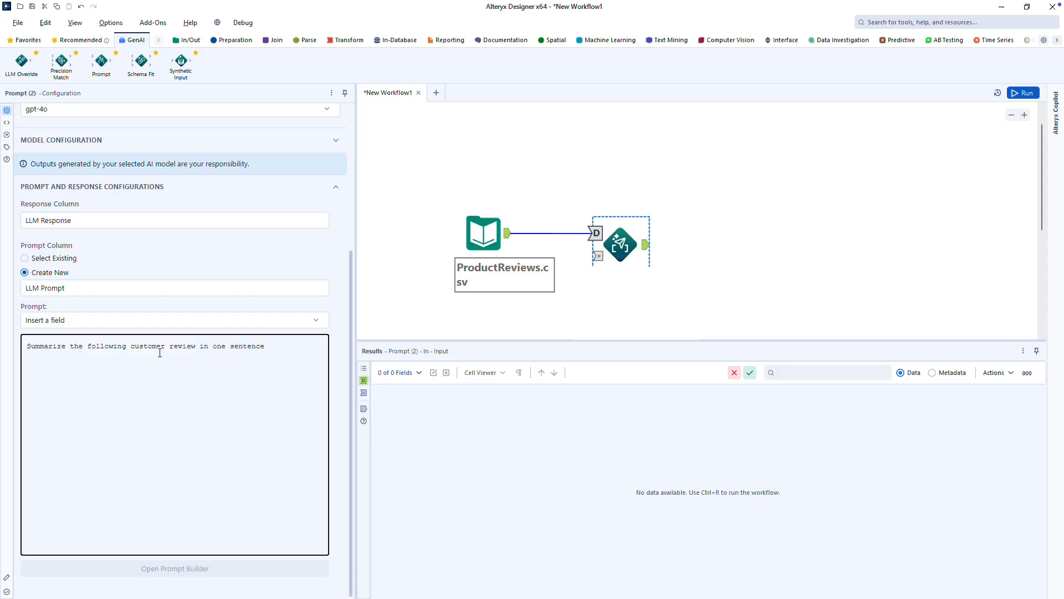
type(": [")
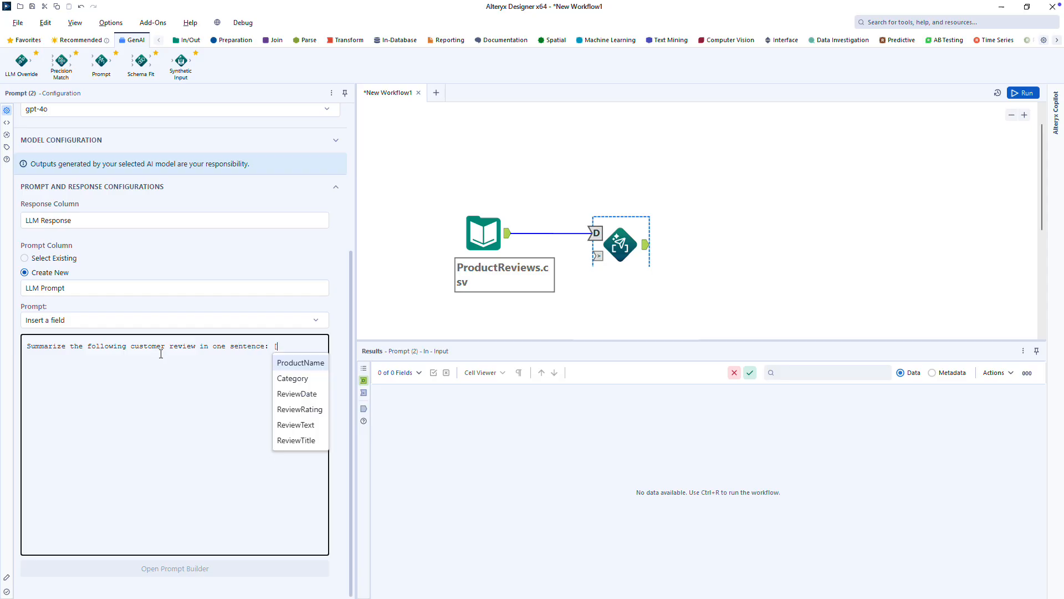
left_click(297, 424)
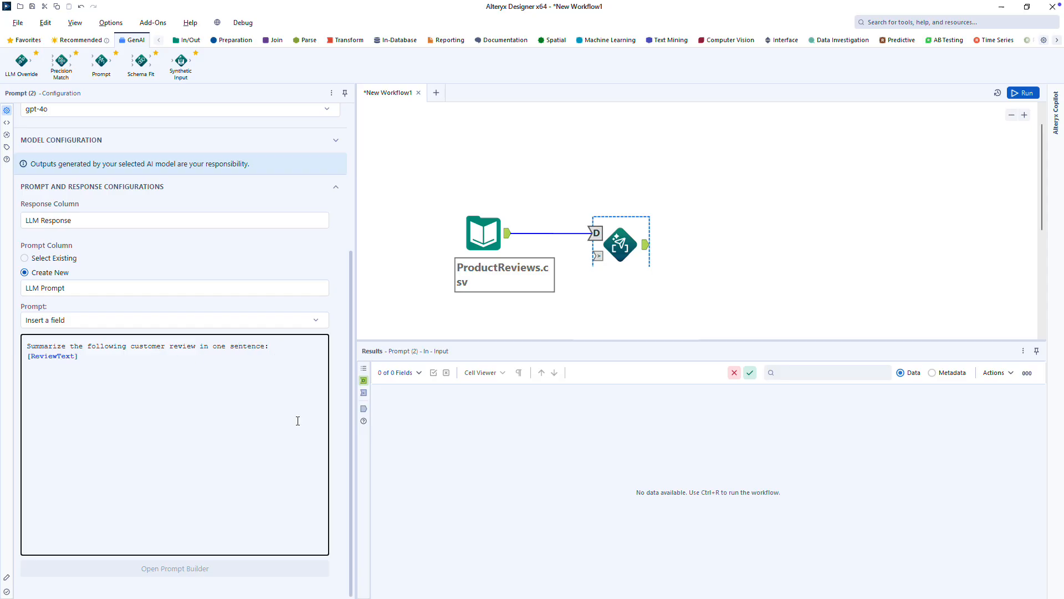
left_click(87, 319)
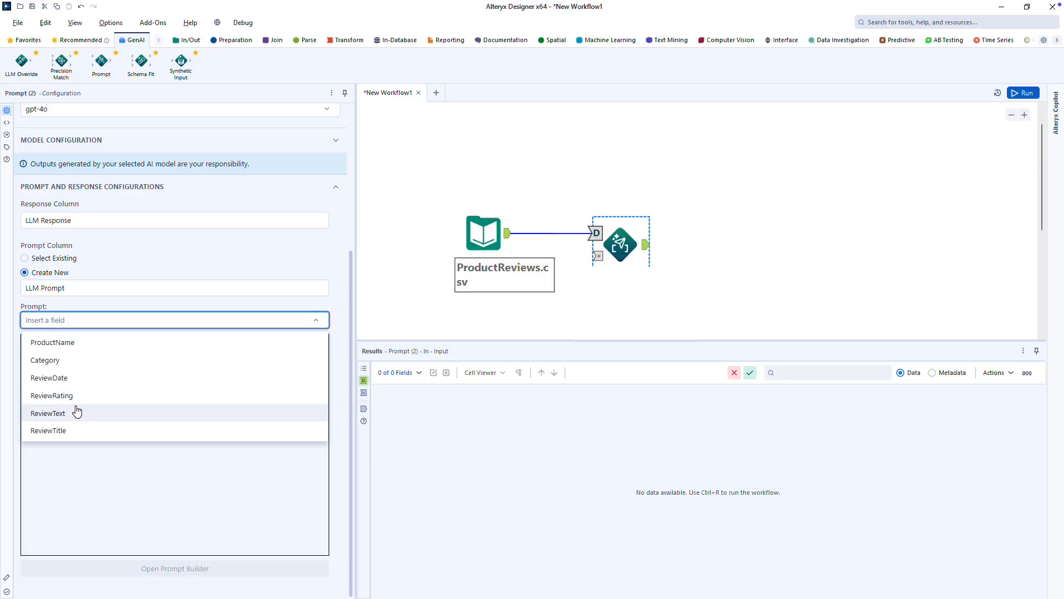
left_click(82, 307)
left_click(102, 360)
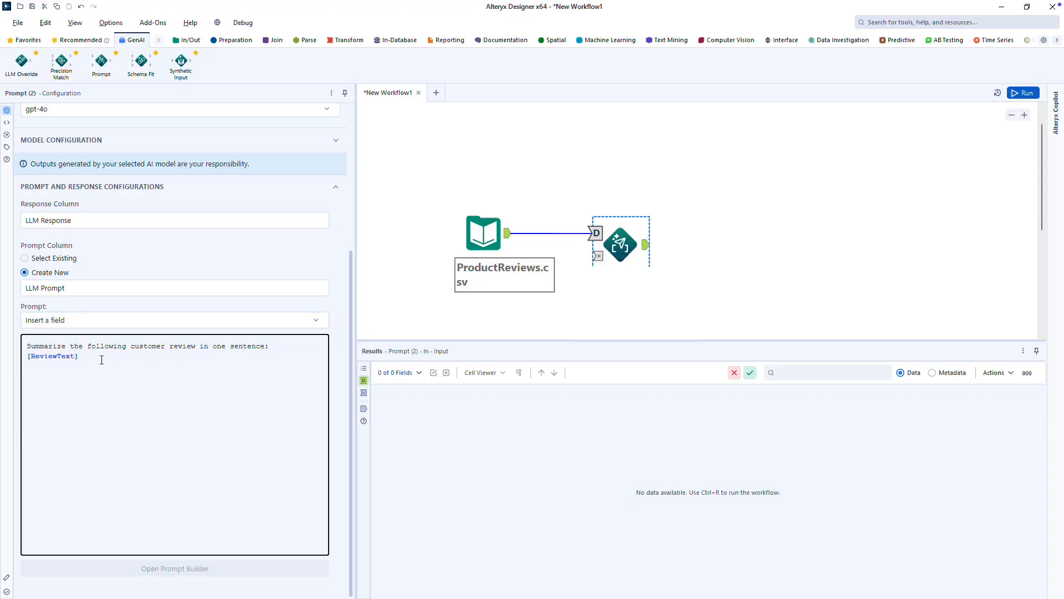
Step: Add a Browse tool after the Prompt tool's output and run the workflow
right_click(645, 245)
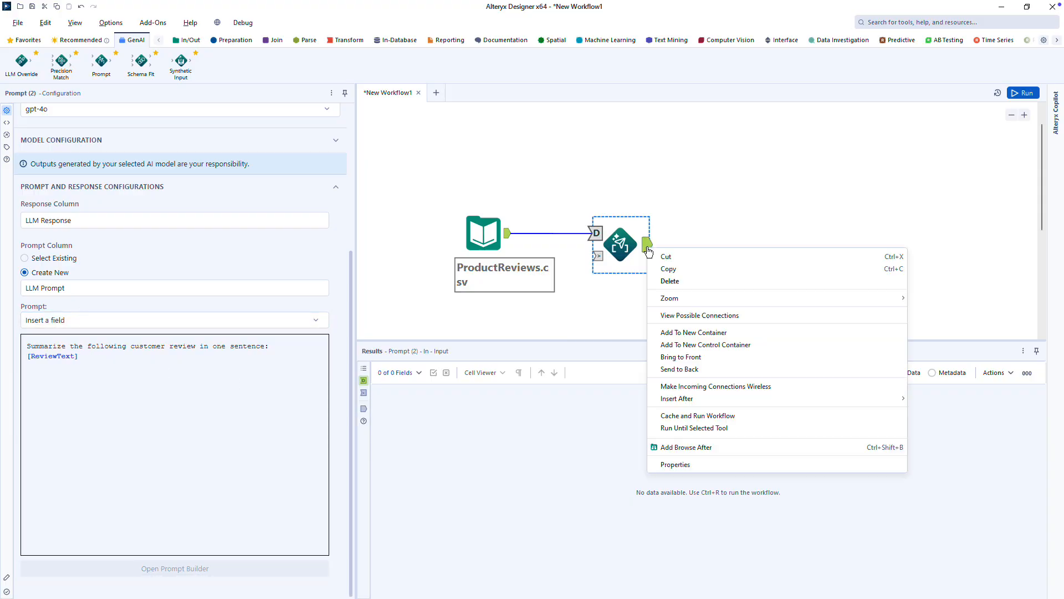
left_click(677, 447)
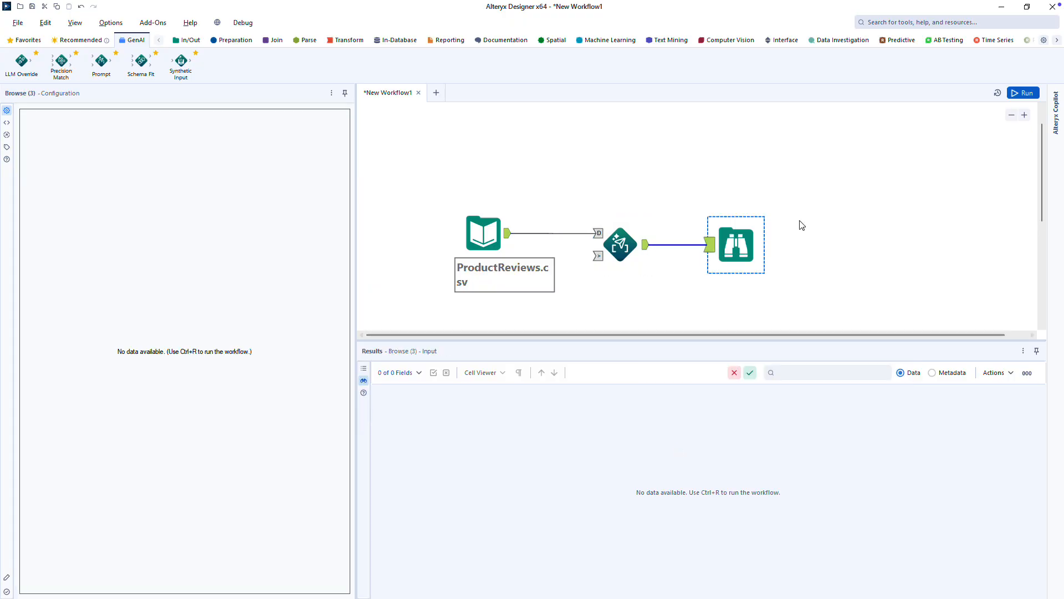
left_click(1033, 96)
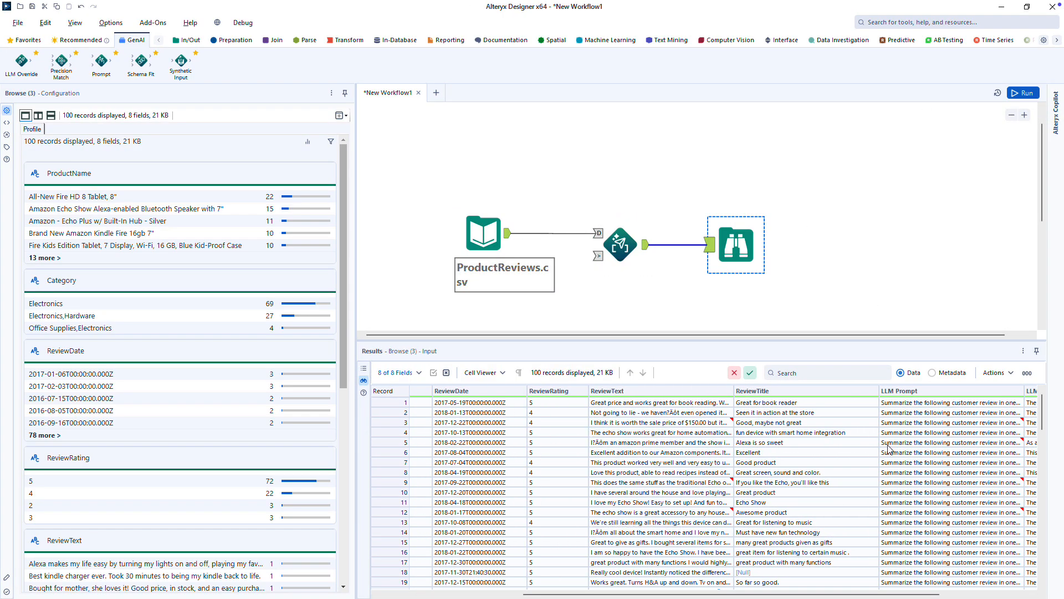
Step: Examine the LLM Prompt and LLM Response values against the review text for the first few records
left_click(909, 402)
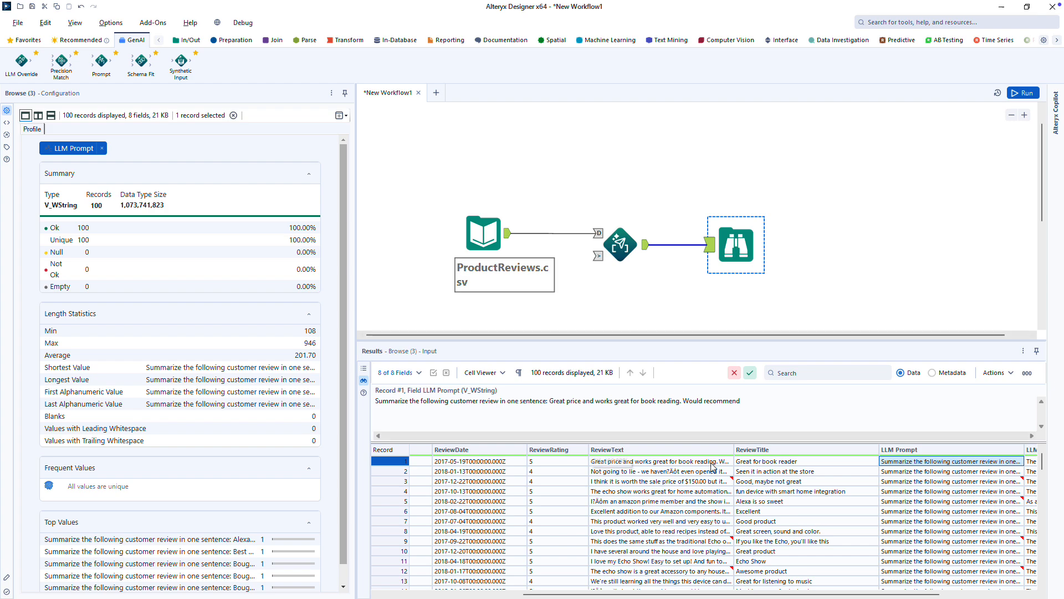
left_click_drag(760, 594, 848, 594)
left_click(852, 474)
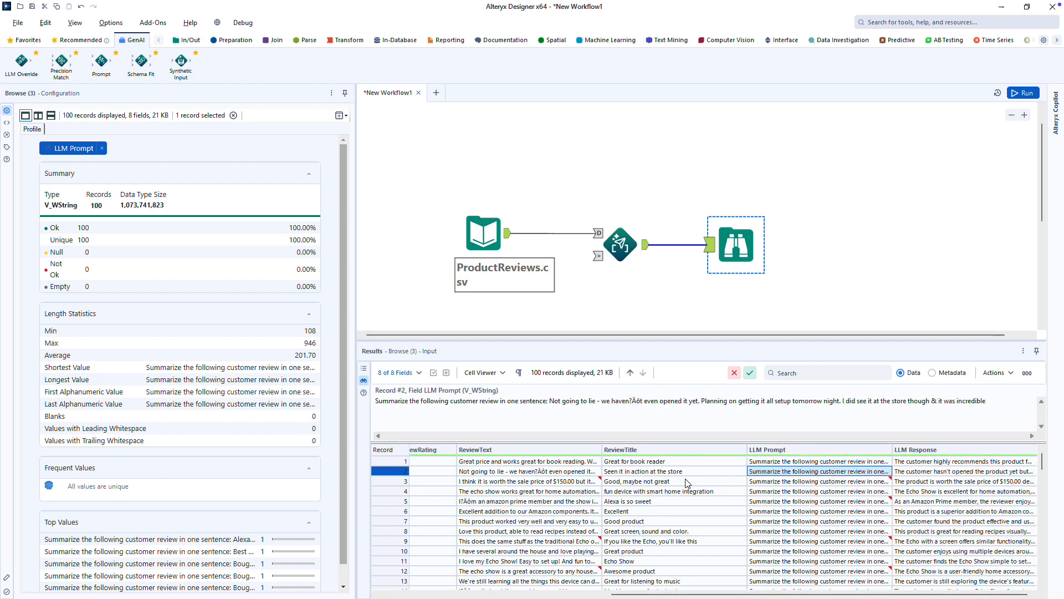
left_click(538, 463)
left_click(854, 463)
left_click(912, 463)
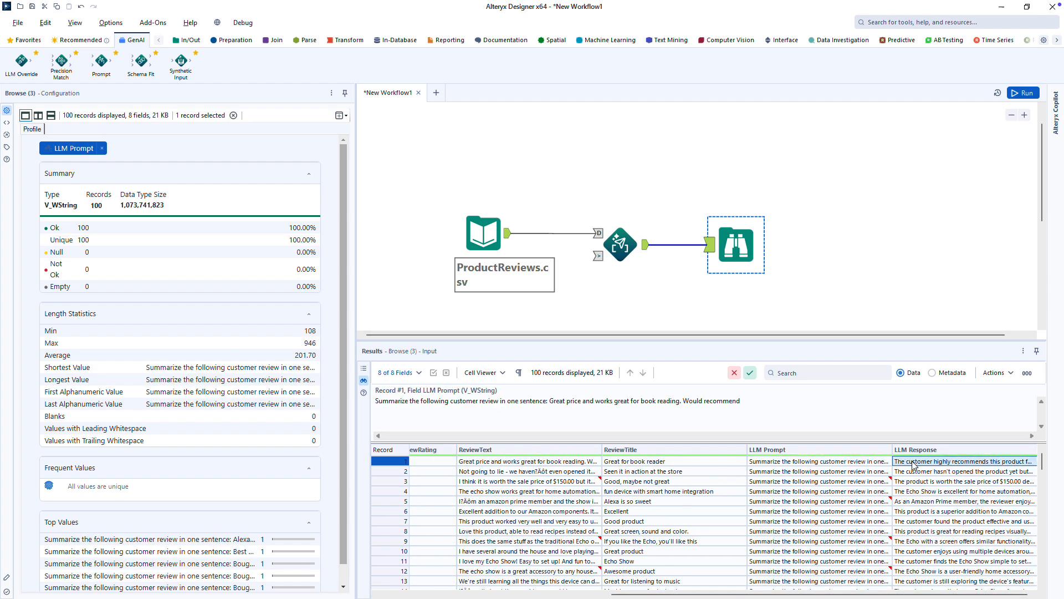
left_click(912, 472)
left_click(915, 482)
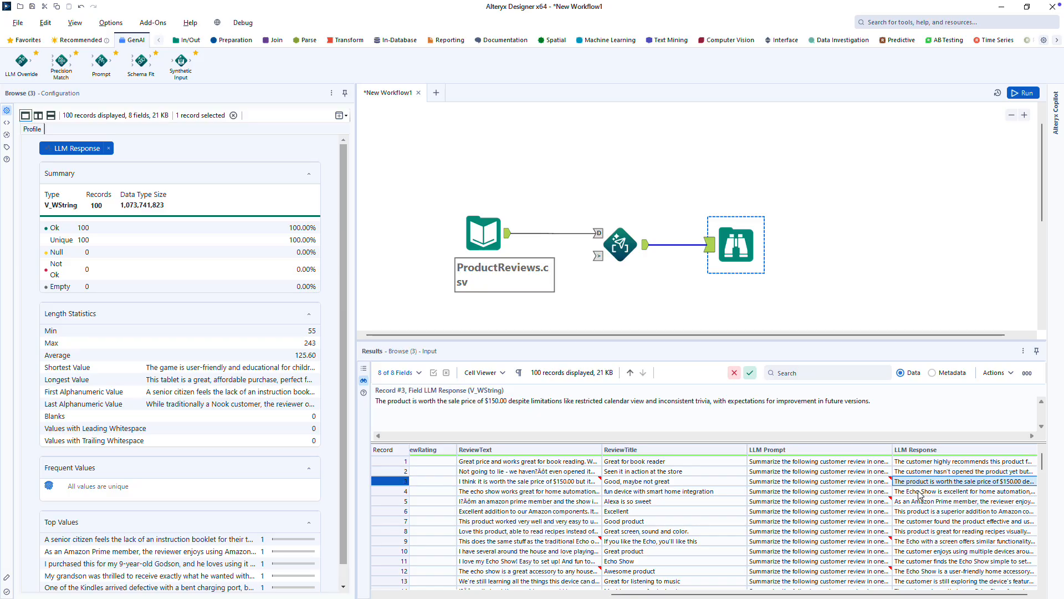
left_click(918, 493)
Step: Open the Prompt tool's Prompt Builder, run the test prompt on 5 records and review the sample responses
left_click(623, 248)
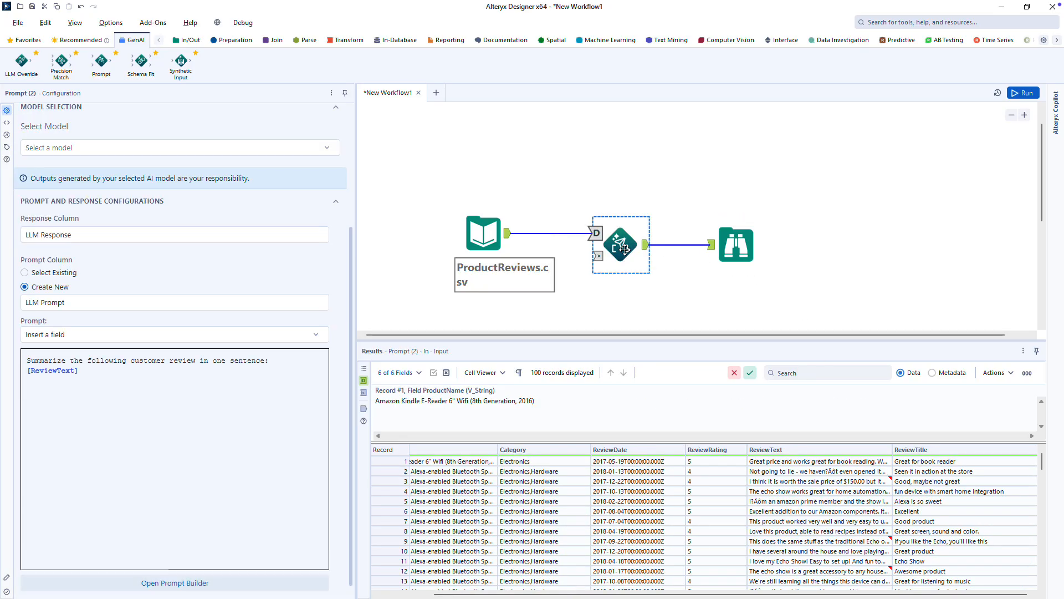
scroll(196, 354, "down", 4)
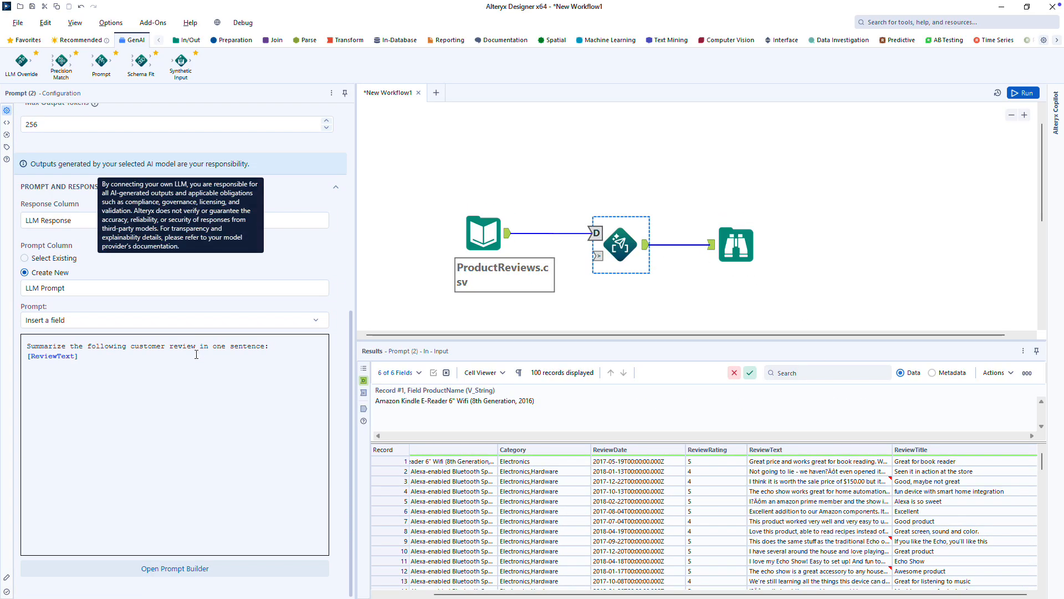
left_click(167, 577)
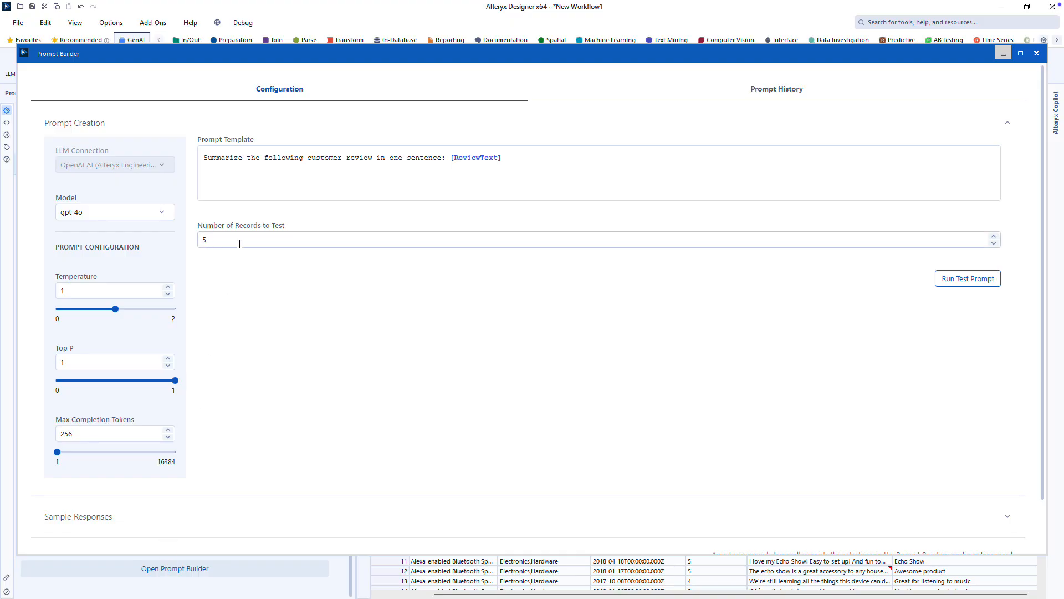
left_click(956, 281)
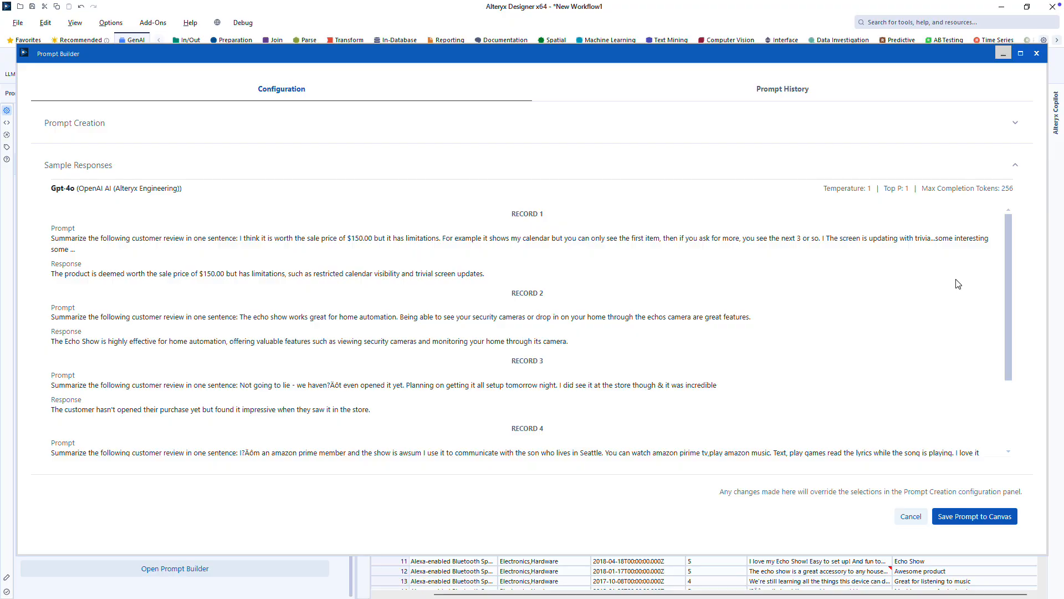
scroll(711, 308, "down", 1)
scroll(709, 310, "down", 1)
scroll(708, 311, "up", 2)
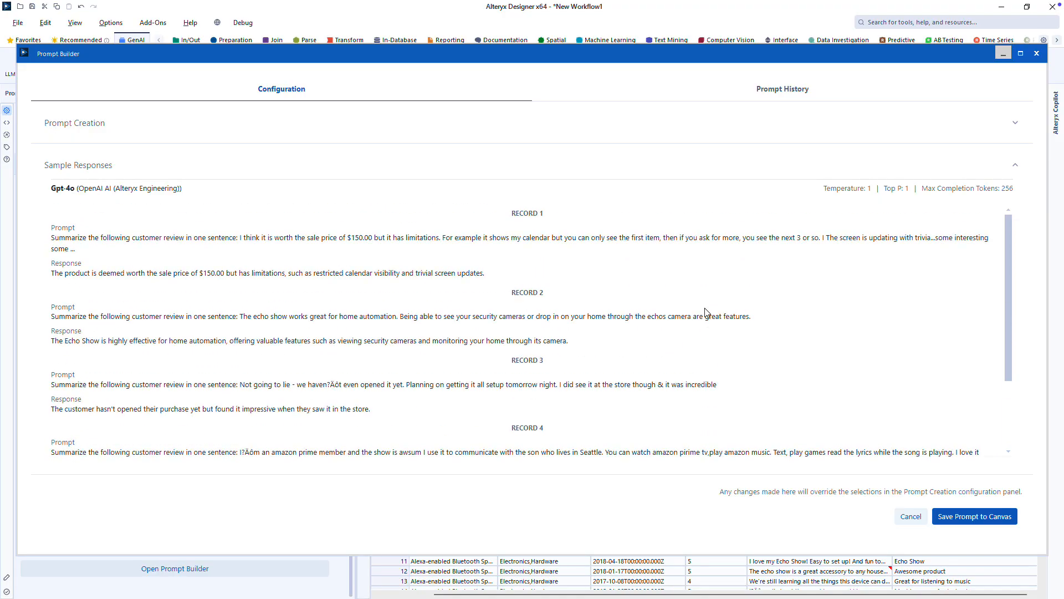
Step: Replace the prompt template with "Write a one-sentence summary of this customer review, focusing on the main issue and overall sentiment:[ReviewText]" and test it
left_click(768, 139)
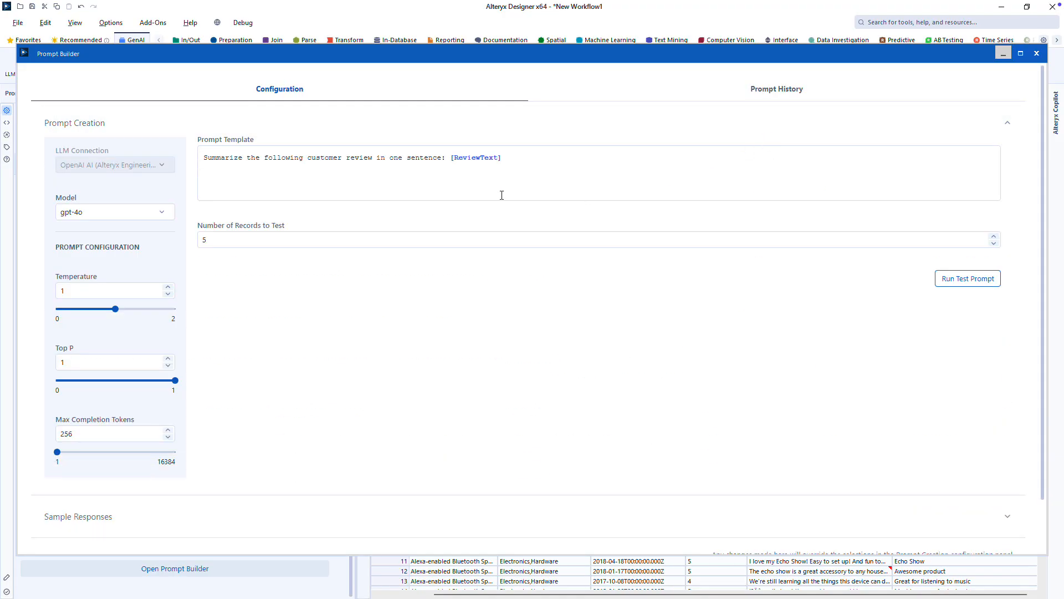
triple_click(525, 157)
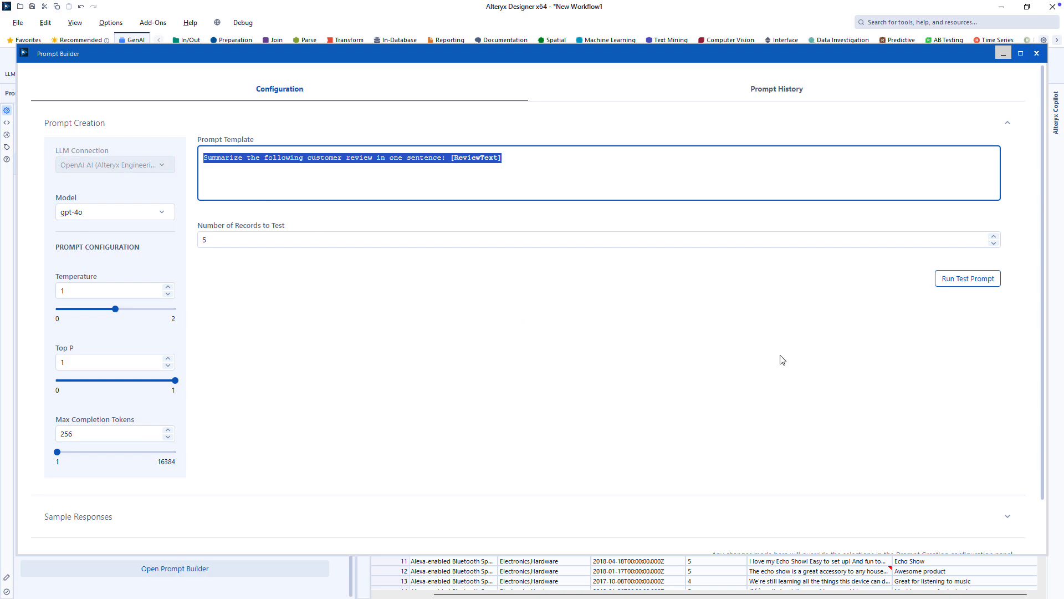
type("Write a one-sen")
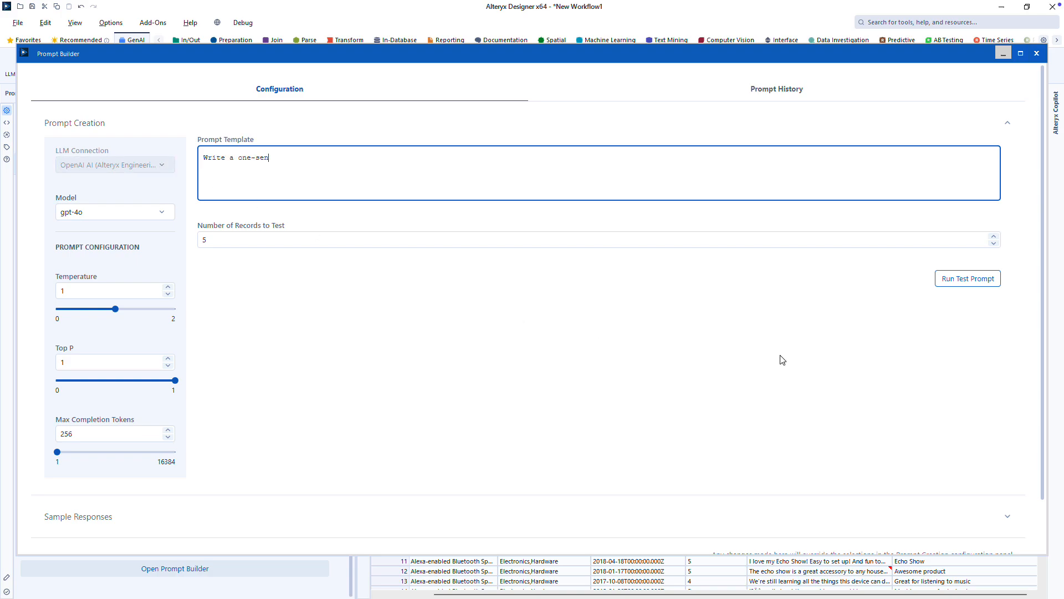
type("tence summary of this customer review, focusing on the main issue and ov")
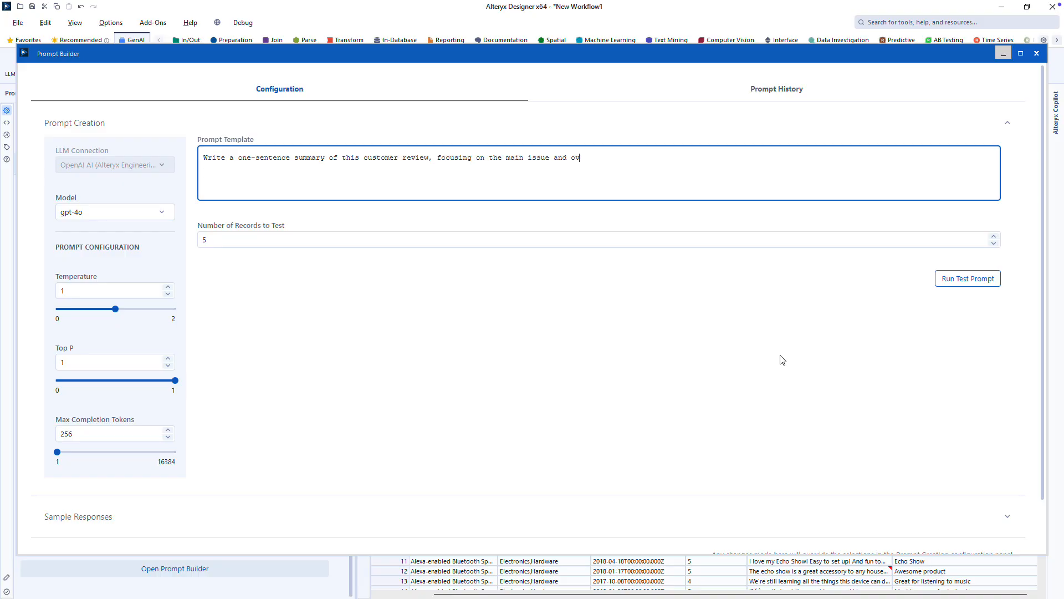
type("erall sentiment:[ReviewText]")
left_click(954, 286)
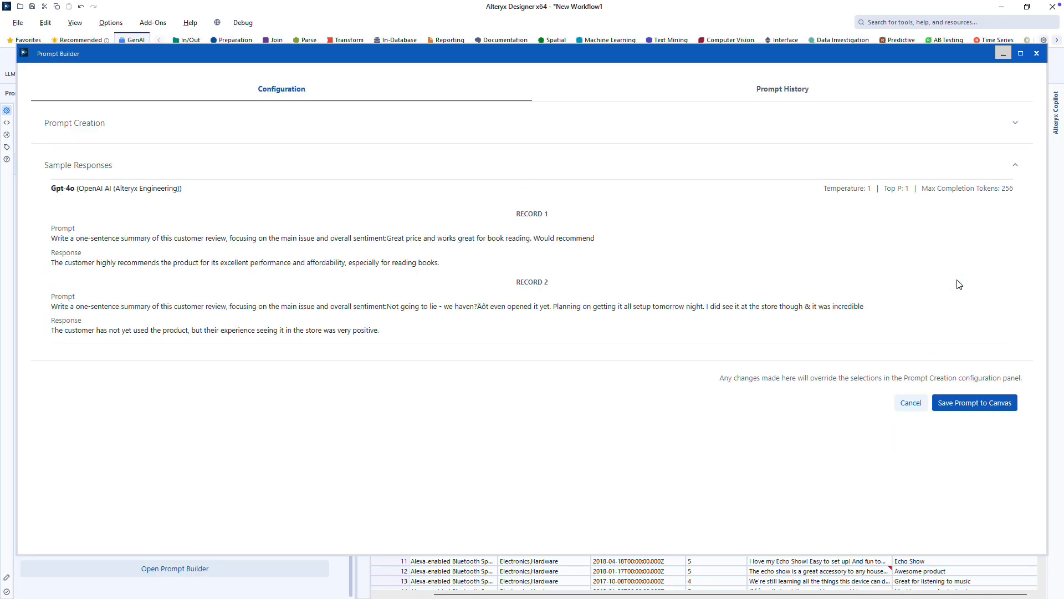
scroll(401, 370, "down", 3)
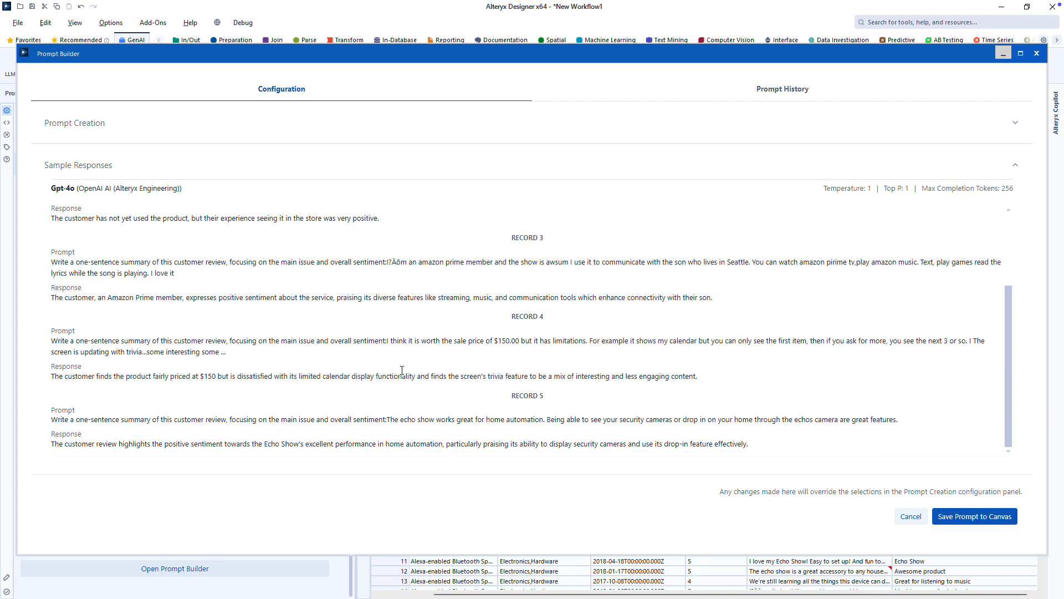
Step: Save the revised main-issue-and-sentiment prompt from the prompt history to the canvas and run the workflow
left_click(797, 93)
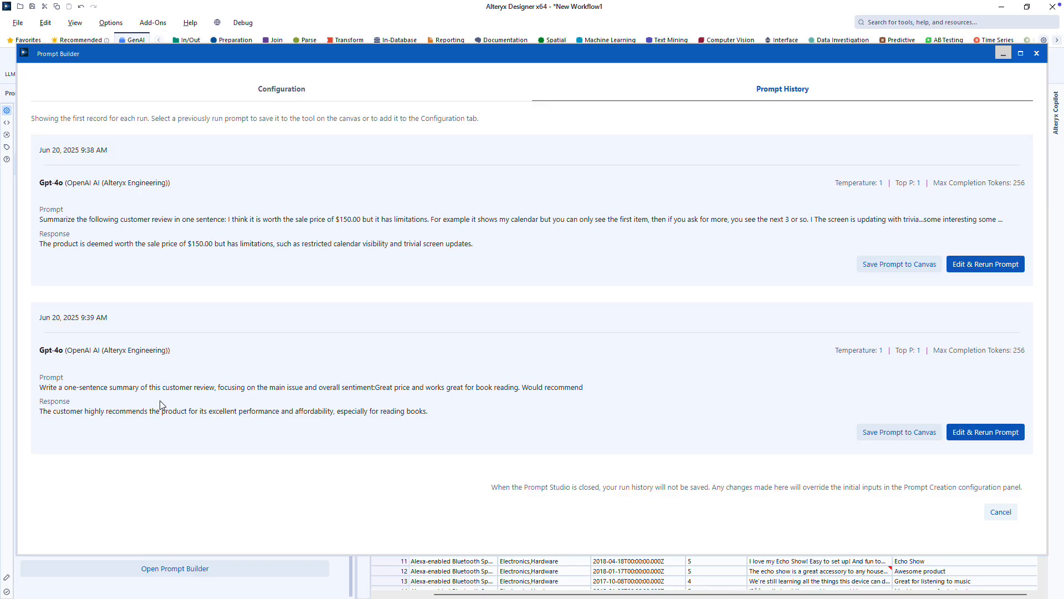
left_click(883, 436)
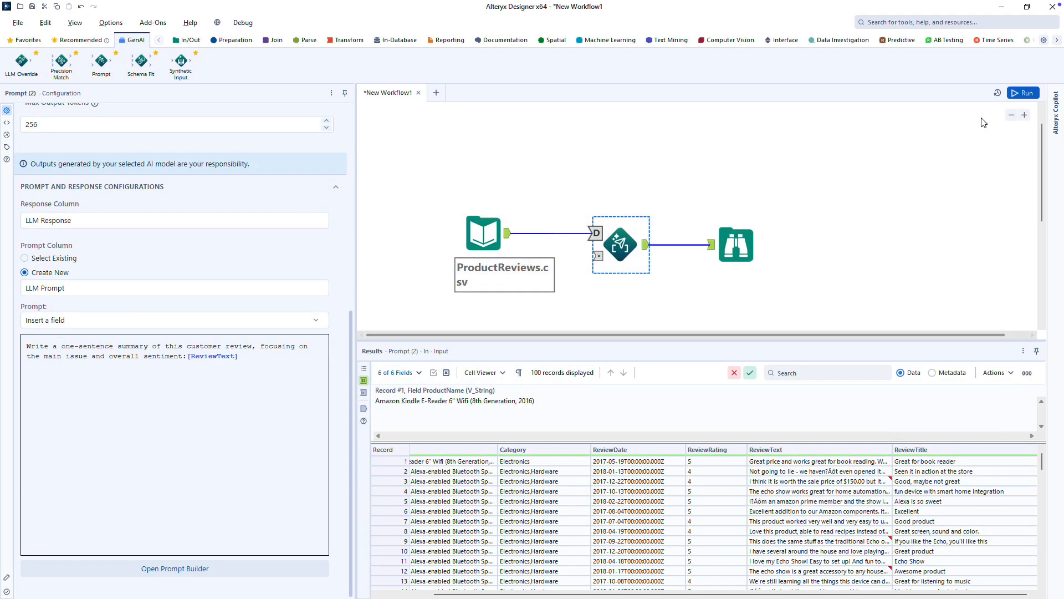
left_click(1025, 93)
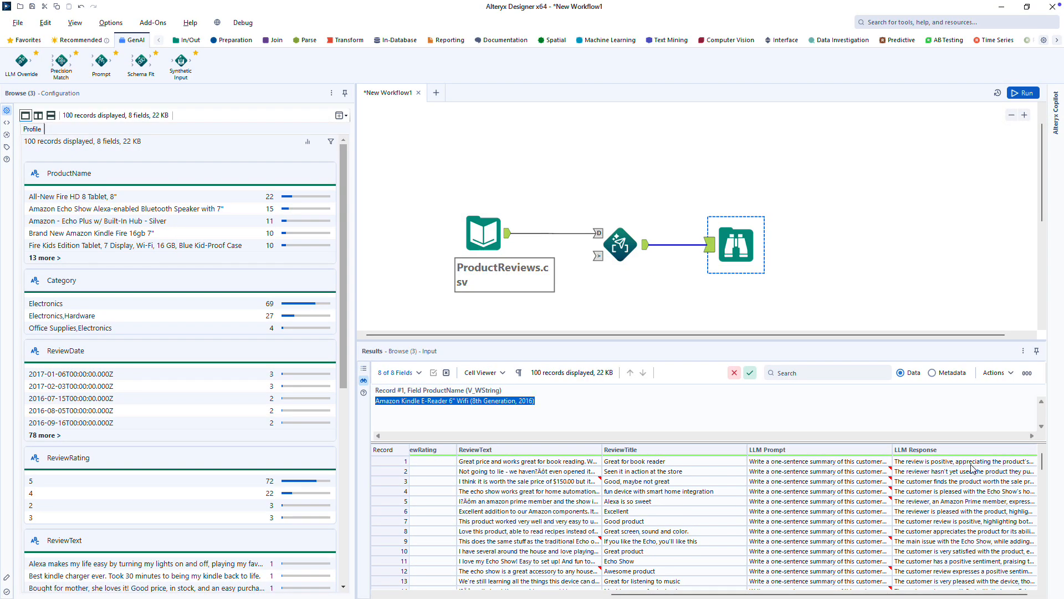
Step: Examine the LLM Response values in the Browse results for the first three records and through to record 100
left_click(970, 463)
left_click(970, 471)
left_click(969, 481)
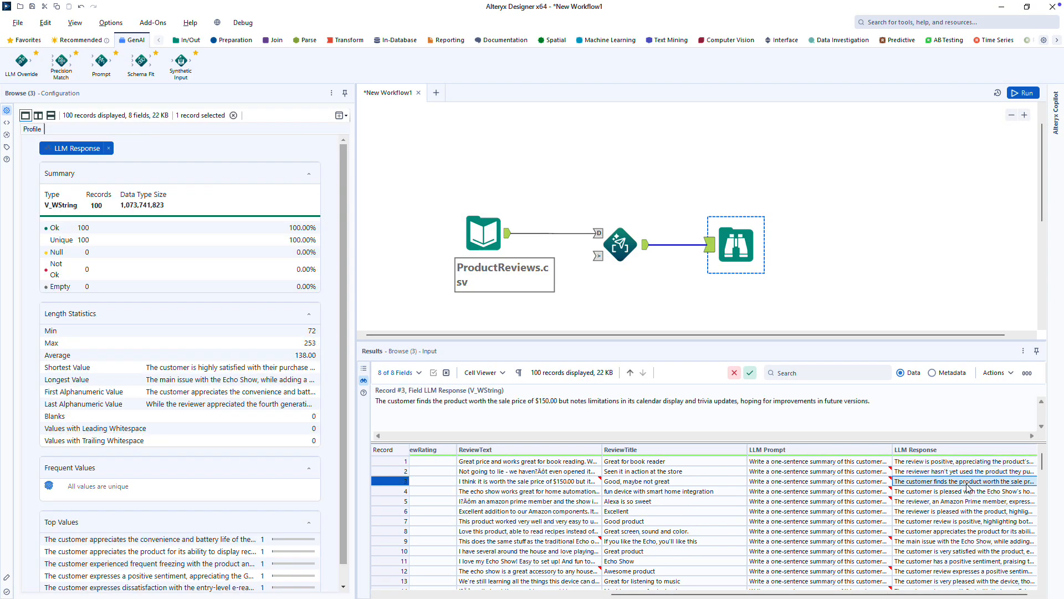
scroll(953, 519, "down", 4)
scroll(954, 518, "down", 20)
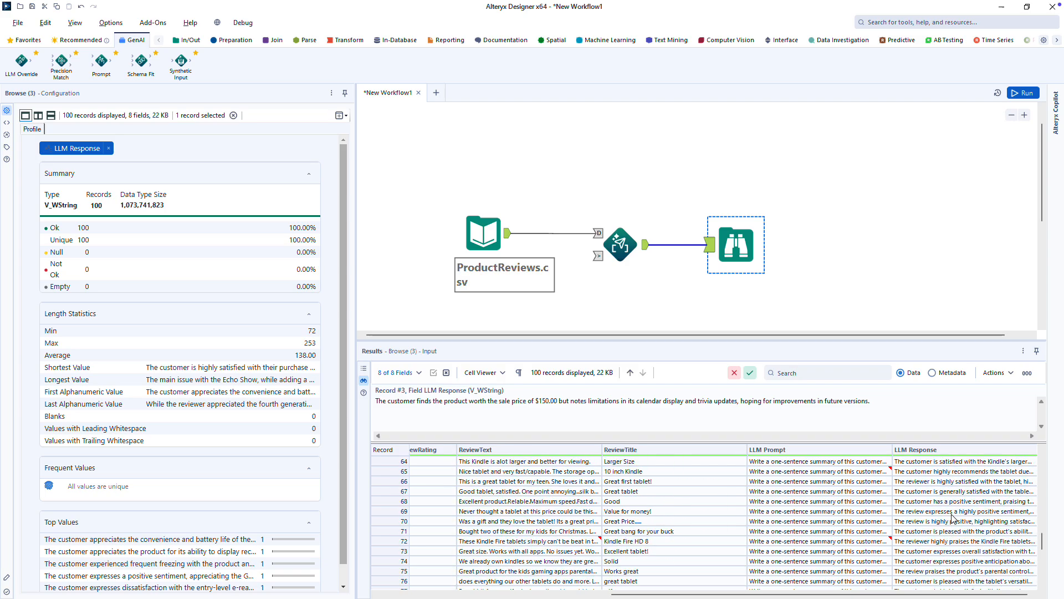
scroll(954, 518, "down", 1)
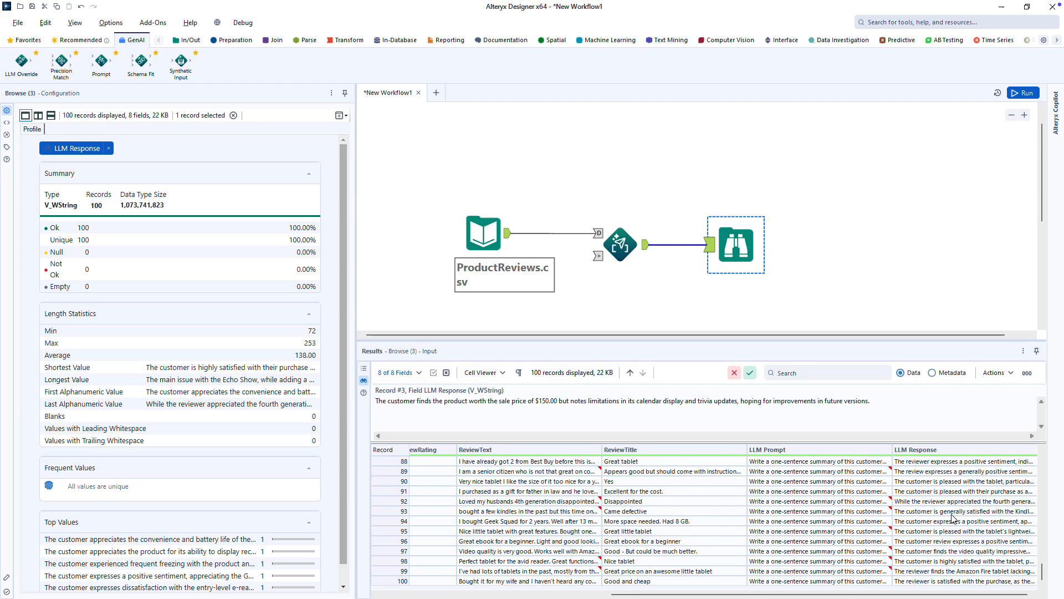
left_click(937, 581)
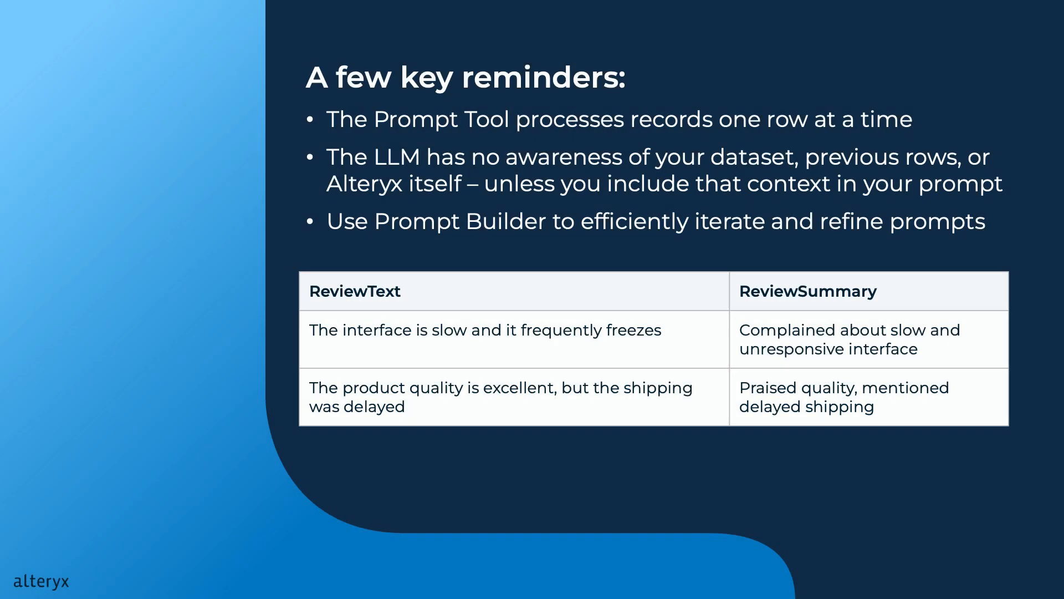